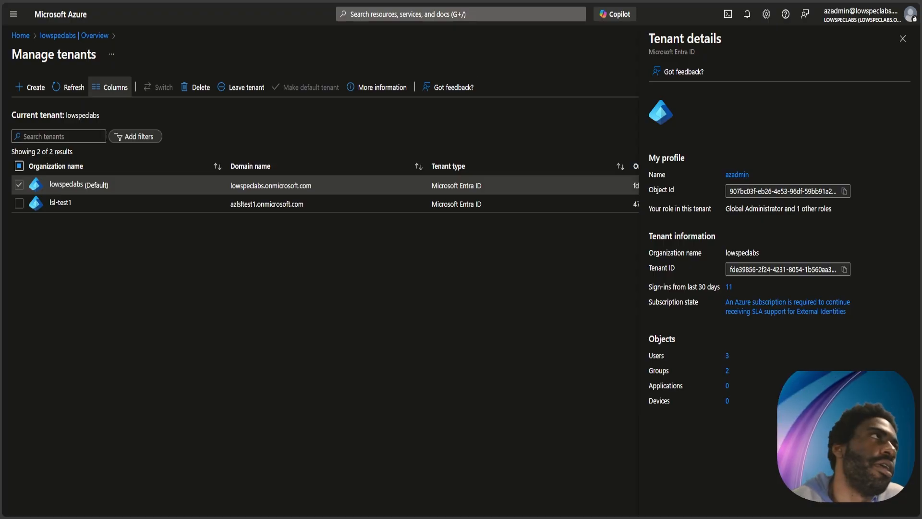
# - Open the azadmin user's details from the lowspeclabs tenant's user list in Microsoft Entra ID
pyautogui.click(20, 36)
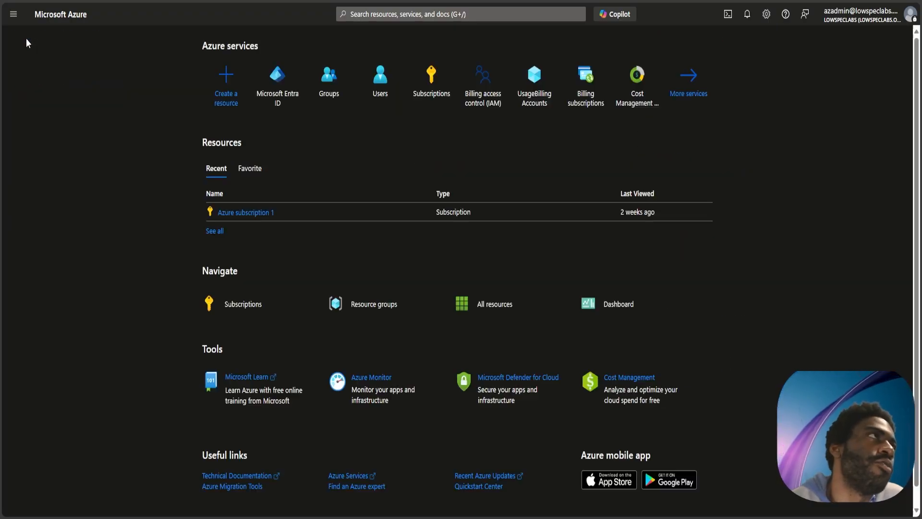
pyautogui.click(284, 85)
pyautogui.click(43, 178)
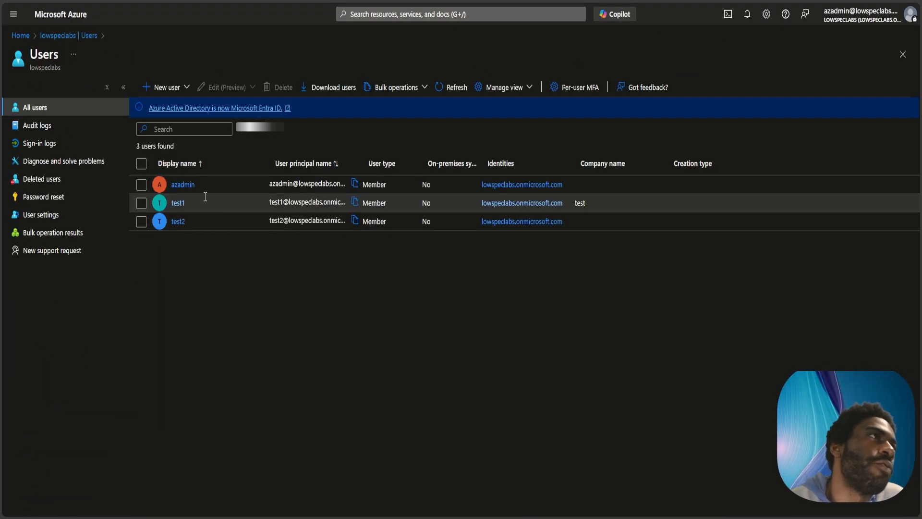
pyautogui.click(338, 181)
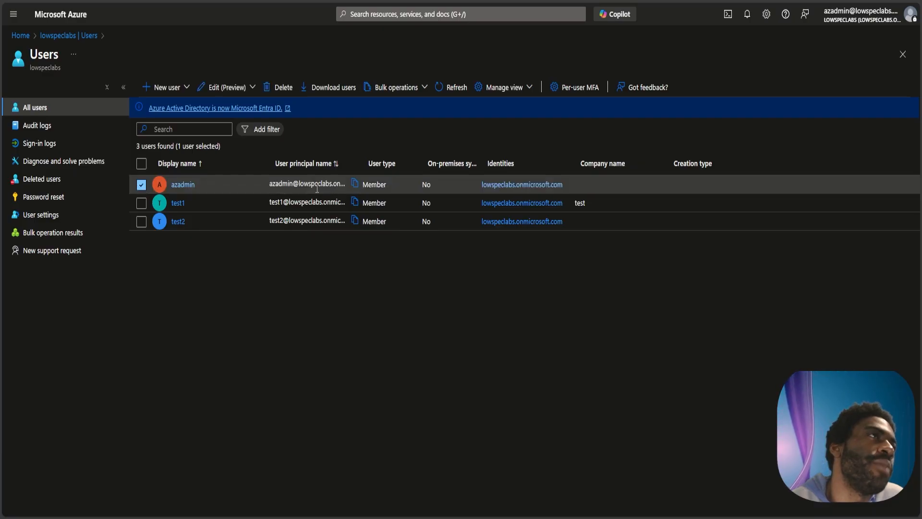
pyautogui.click(366, 190)
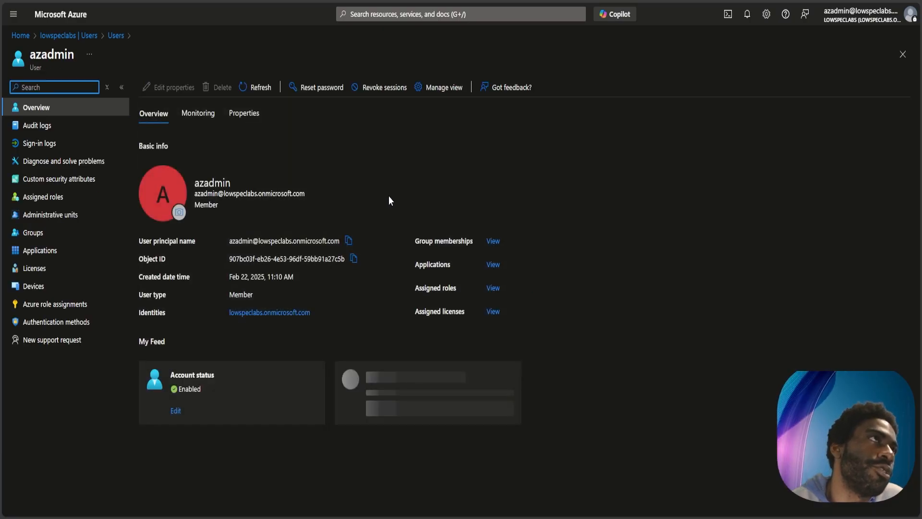
# - Examine the domain part of the azadmin account's user principal name
pyautogui.moveTo(306, 195); pyautogui.dragTo(225, 198)
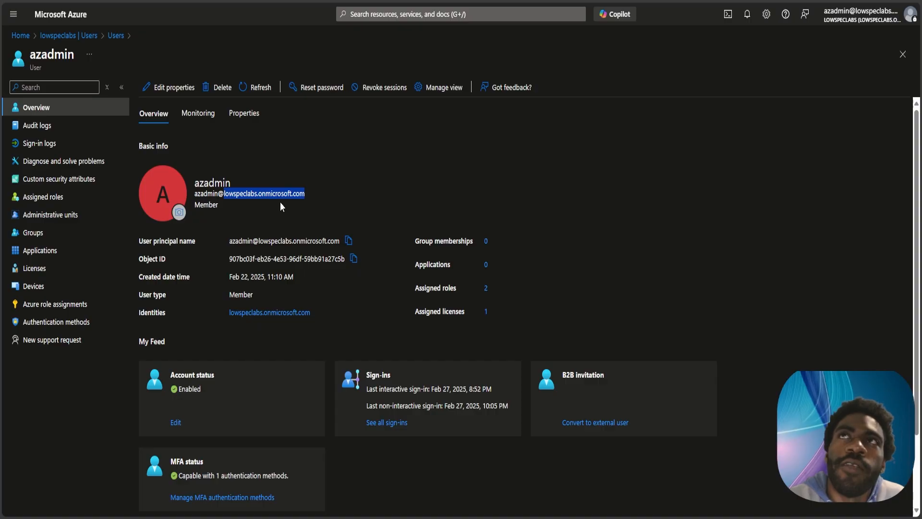
pyautogui.moveTo(195, 194); pyautogui.dragTo(330, 199)
pyautogui.click(195, 215)
pyautogui.click(230, 194)
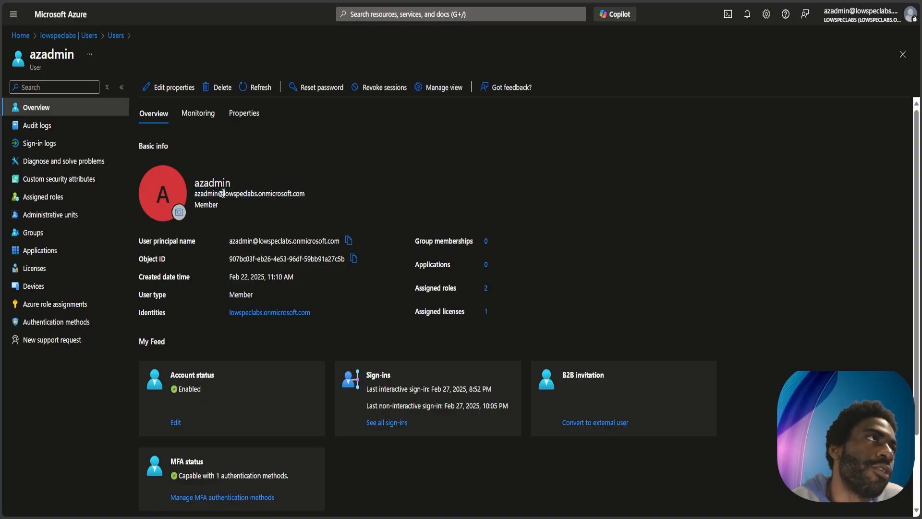
pyautogui.moveTo(223, 194); pyautogui.dragTo(335, 197)
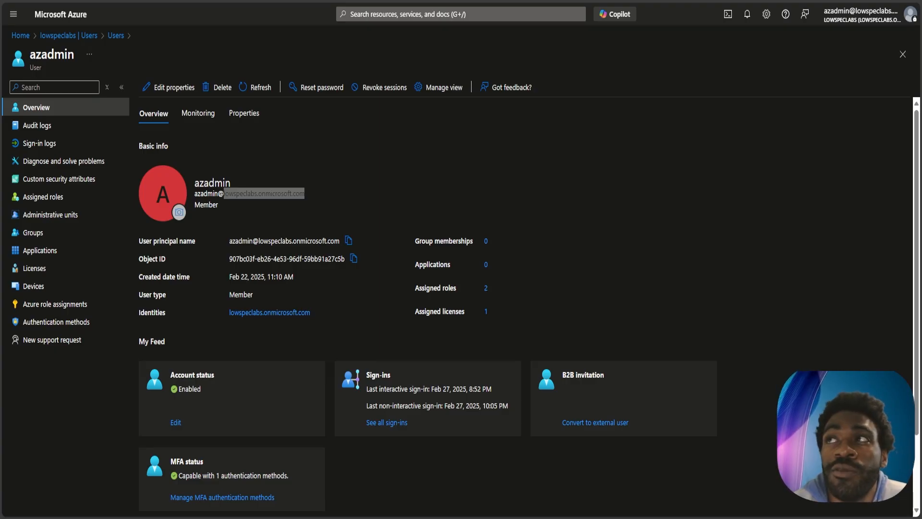
# - Add lowspeclabs.com as a custom domain name for the lowspeclabs tenant
pyautogui.click(73, 35)
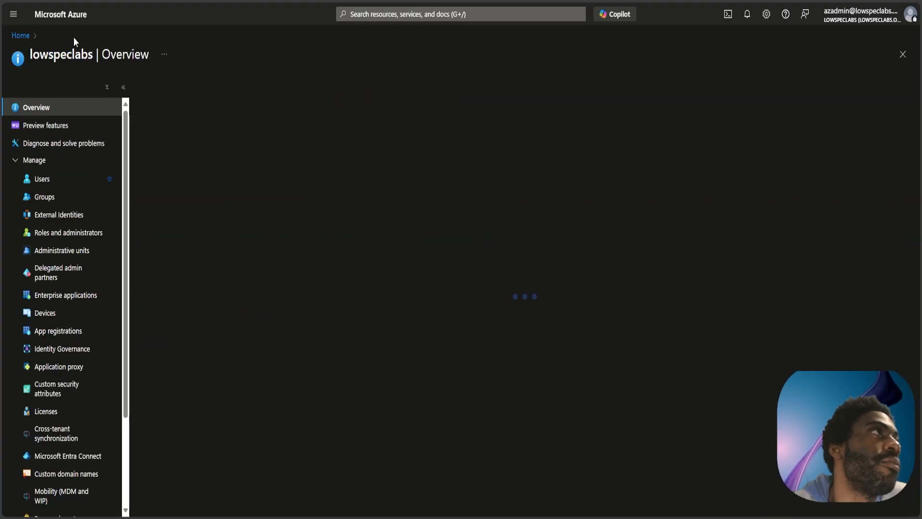
pyautogui.scroll(-2, 93, 239)
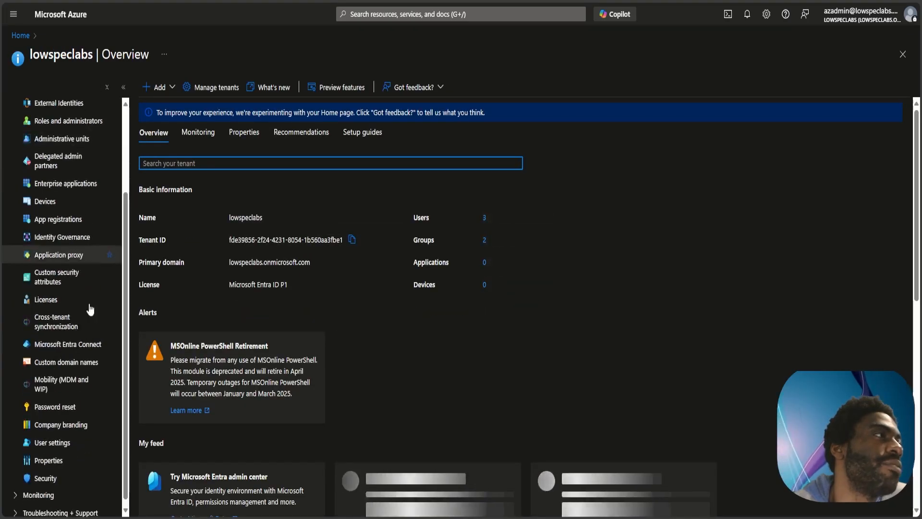
pyautogui.click(98, 367)
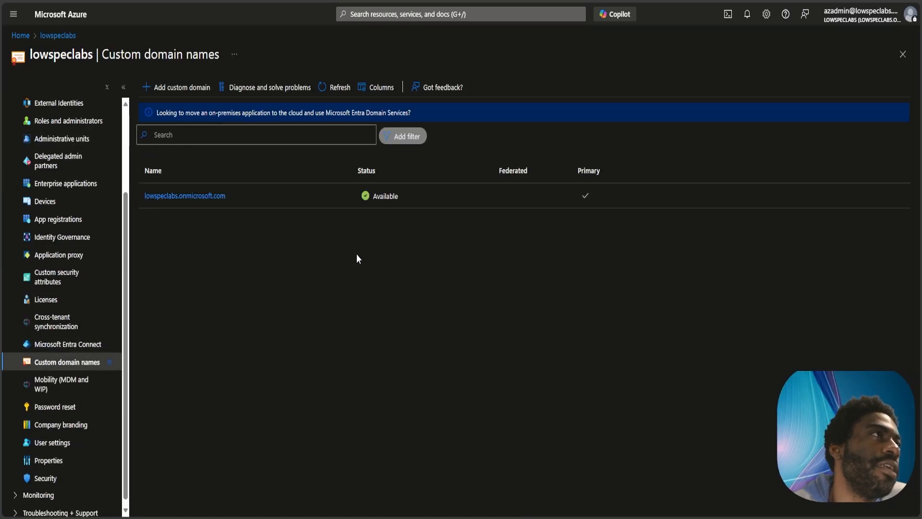
pyautogui.click(189, 94)
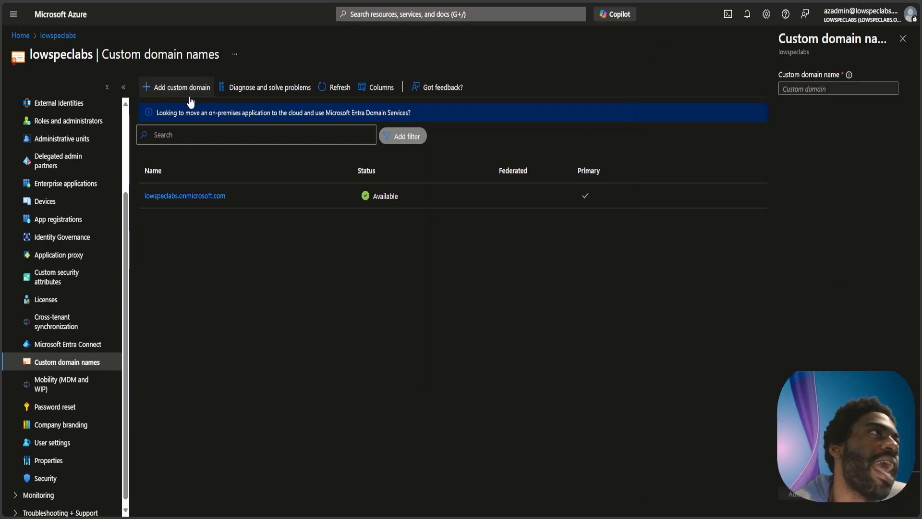
pyautogui.click(834, 87)
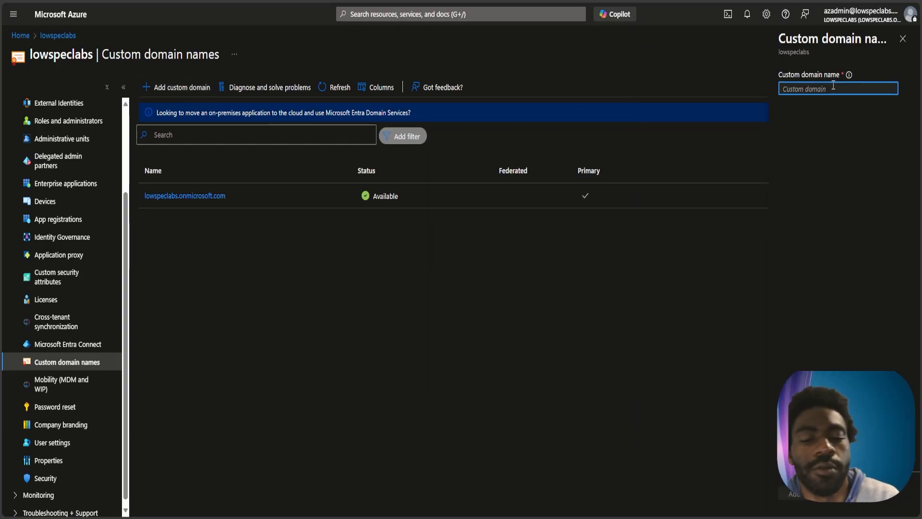
pyautogui.write('lowspeclabs.c')
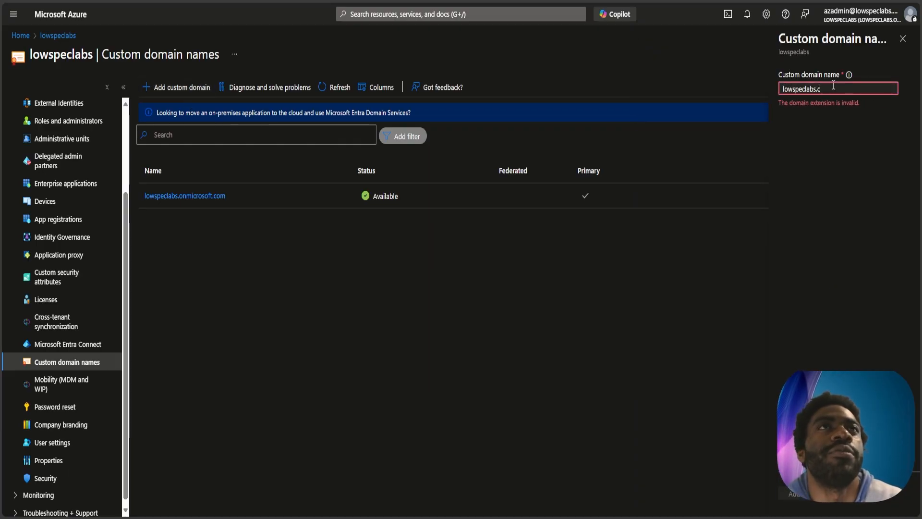
pyautogui.write('om')
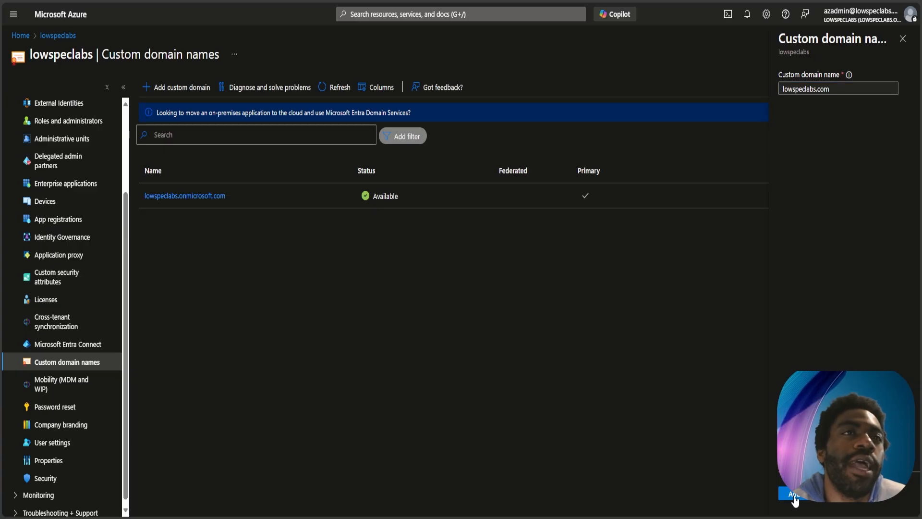
pyautogui.click(794, 497)
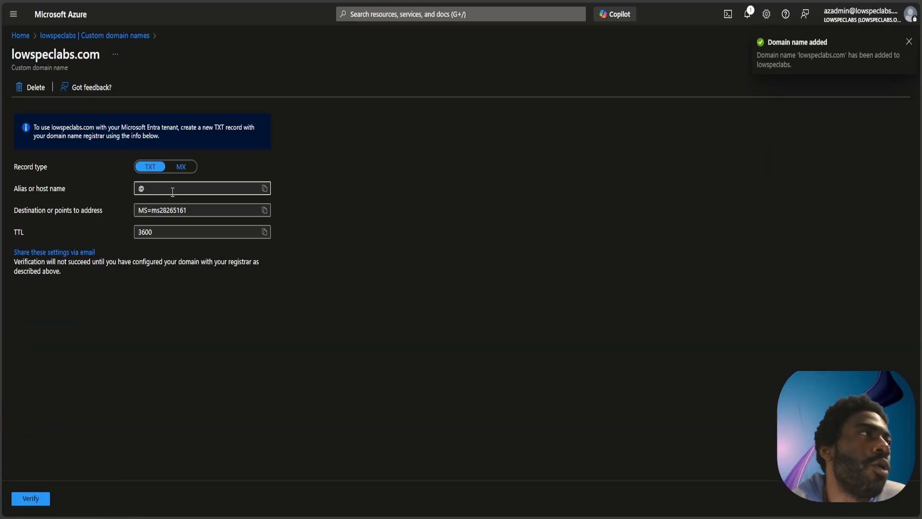
# - Copy the TXT record's destination value and switch to Cloudflare's DNS records for lowspeclabs.com
pyautogui.click(208, 214)
pyautogui.hotkey('ctrl', 'c')
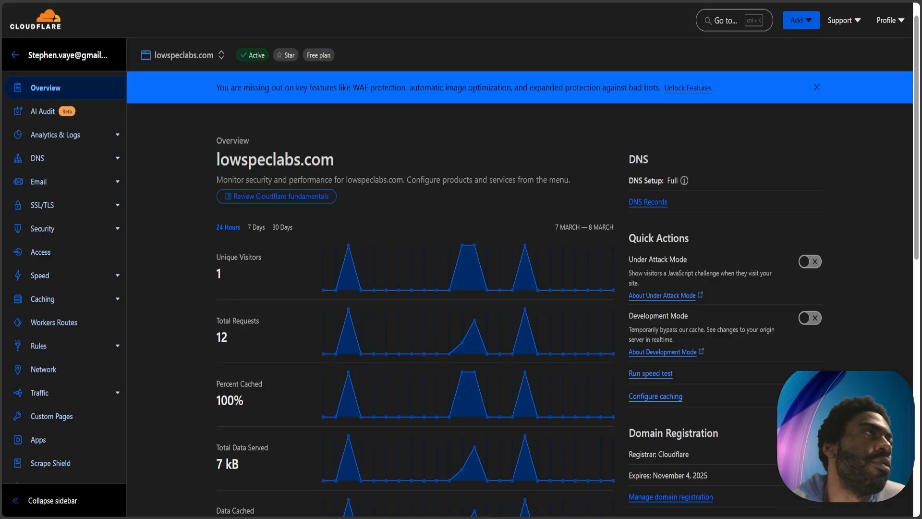
pyautogui.click(49, 157)
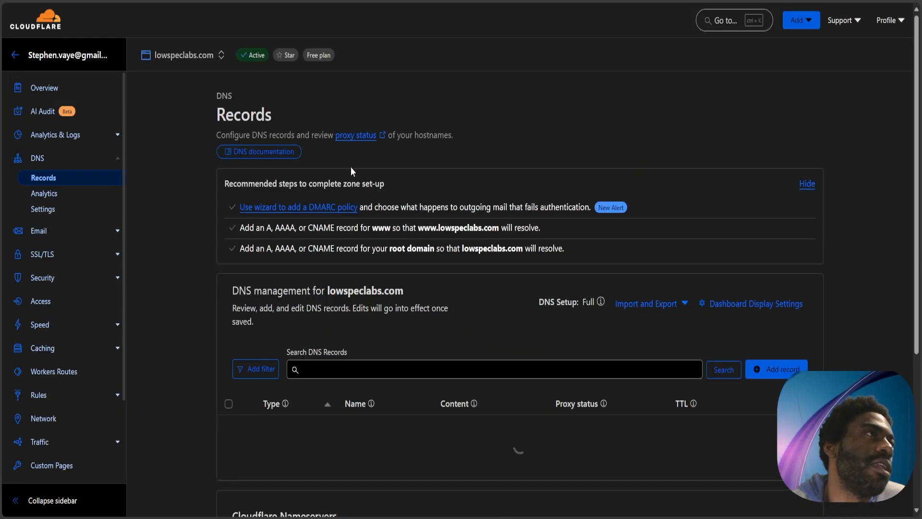
pyautogui.scroll(-2, 353, 172)
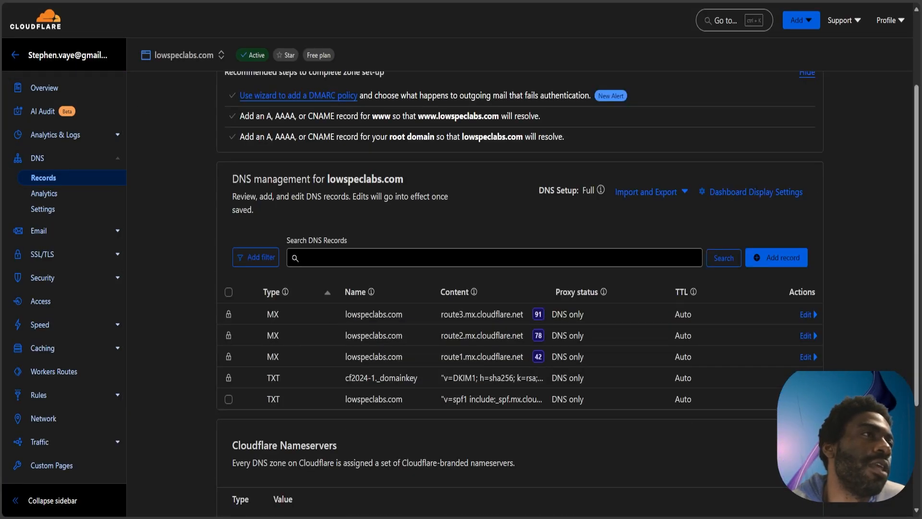
# - Open the existing SPF TXT record for lowspeclabs.com and inspect its name and type fields
pyautogui.moveTo(415, 403); pyautogui.dragTo(342, 403)
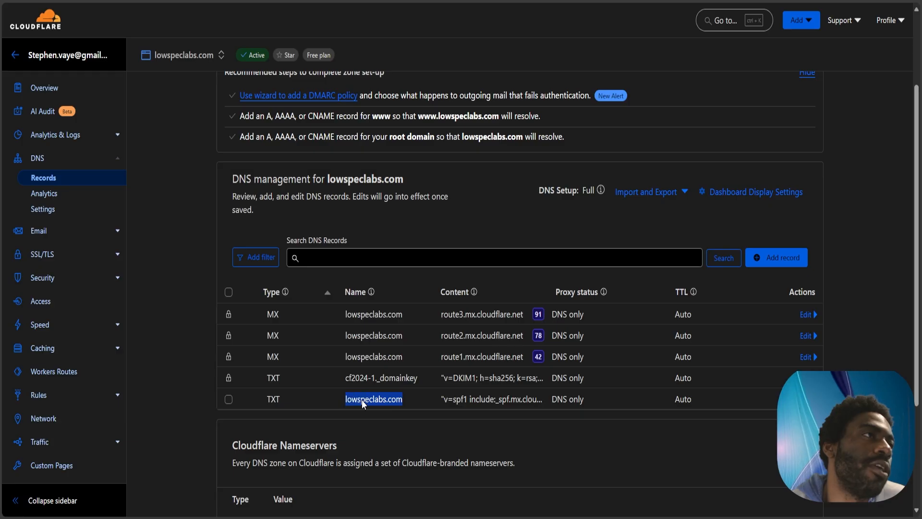
pyautogui.click(807, 399)
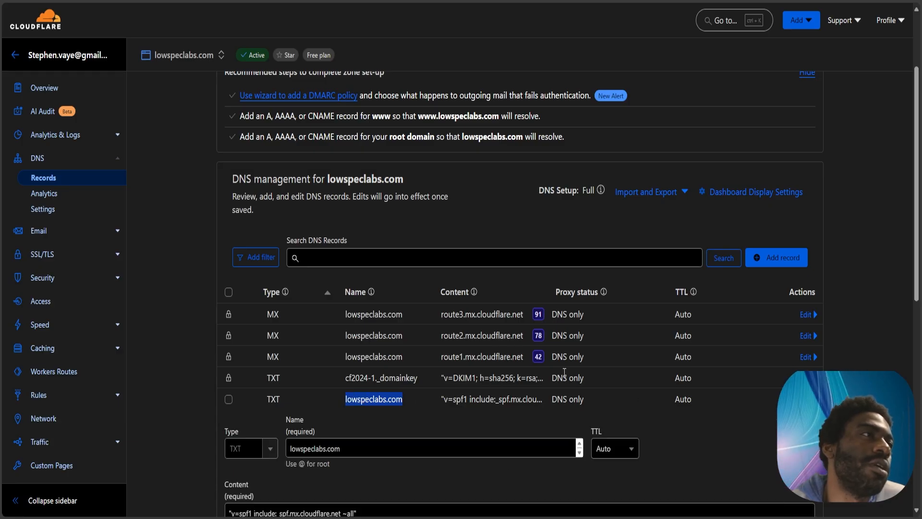
pyautogui.scroll(-2, 529, 336)
pyautogui.click(402, 337)
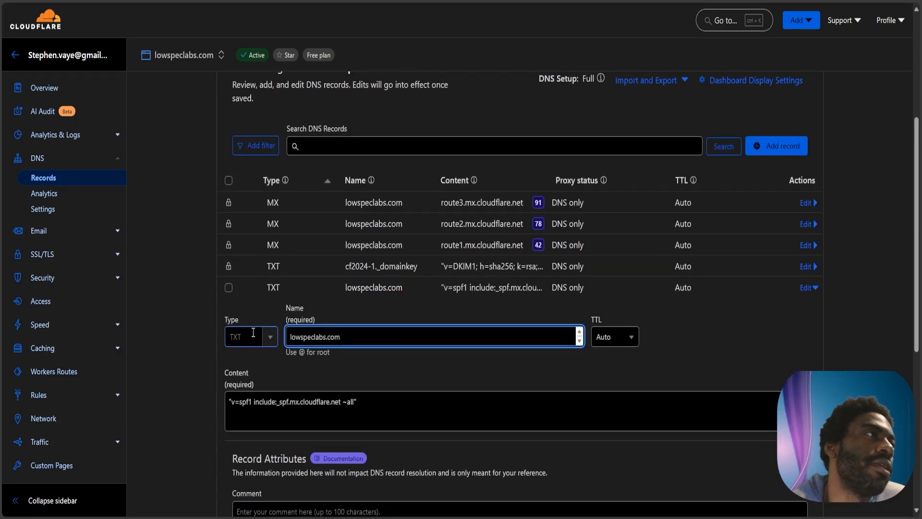
pyautogui.moveTo(371, 338); pyautogui.dragTo(272, 339)
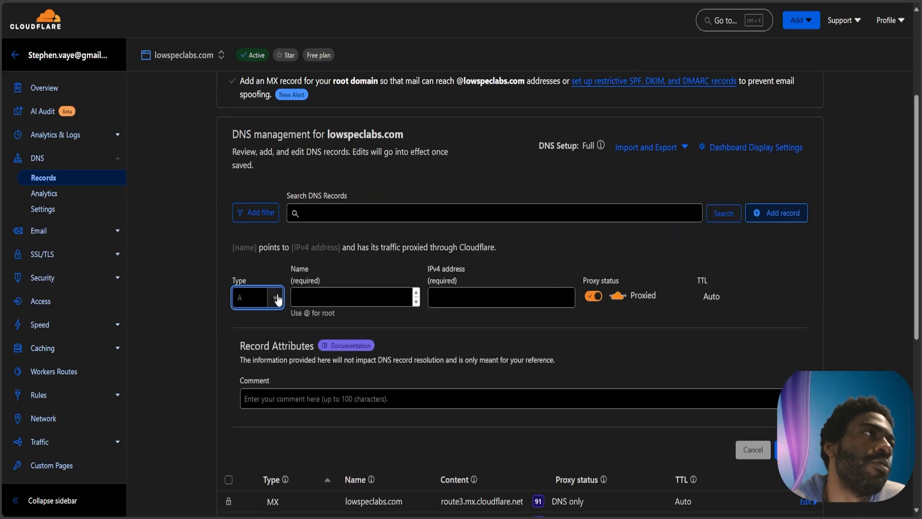
# - Add a TXT record named @ with the copied domain verification code as its content and save it
pyautogui.click(255, 298)
pyautogui.scroll(-5, 255, 370)
pyautogui.click(258, 401)
pyautogui.click(381, 301)
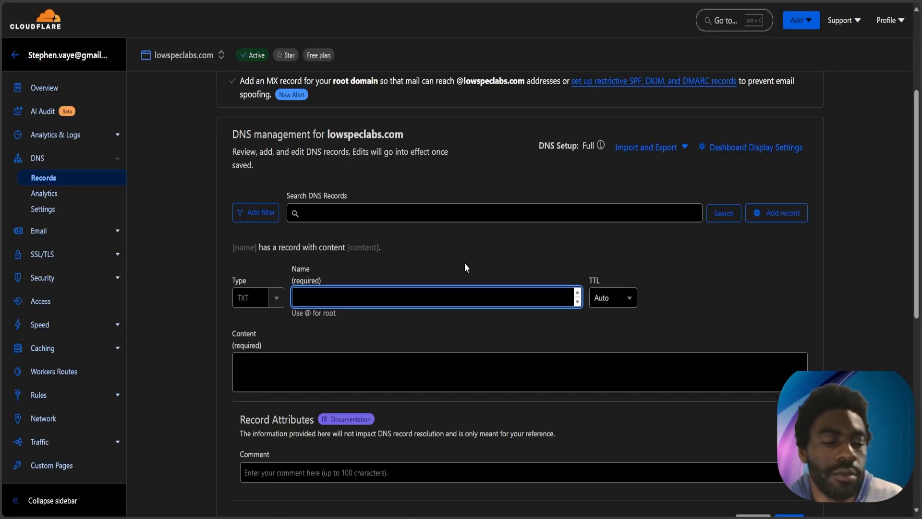
pyautogui.write('@')
pyautogui.click(410, 380)
pyautogui.hotkey('ctrl', 'v')
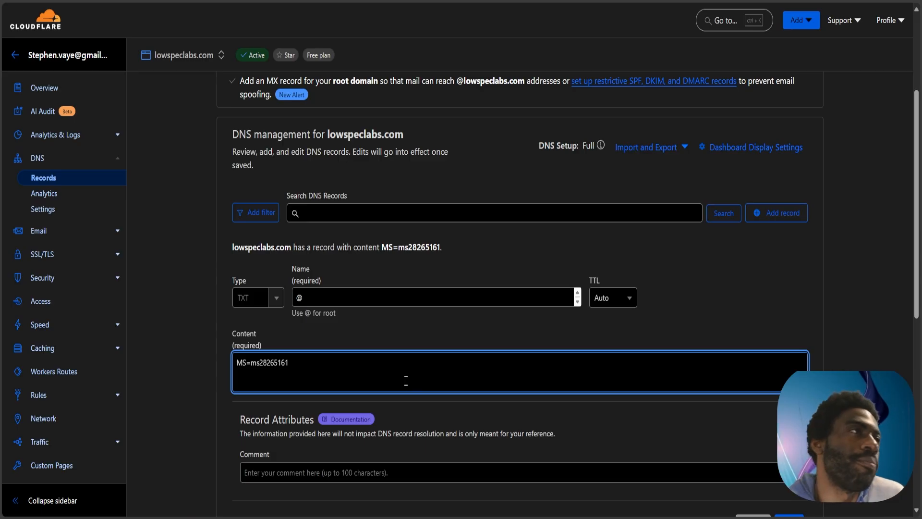
pyautogui.scroll(-2, 406, 381)
pyautogui.click(754, 468)
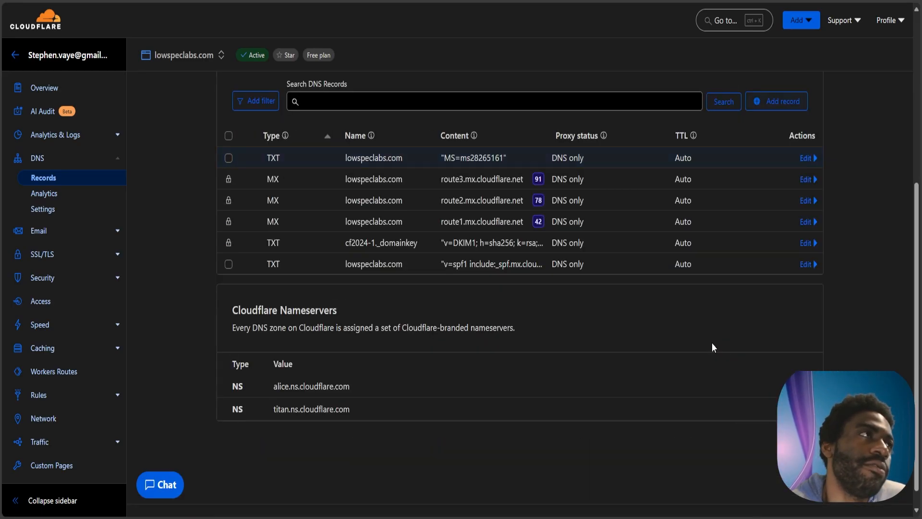
# - Set the TTL of the new verification TXT record to 1 min and save the record
pyautogui.click(610, 159)
pyautogui.click(630, 289)
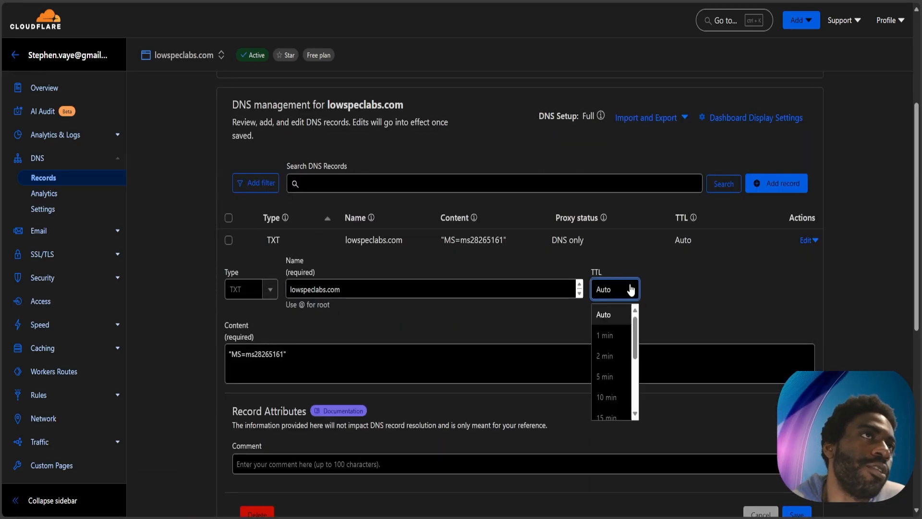
pyautogui.click(618, 337)
pyautogui.scroll(-3, 665, 309)
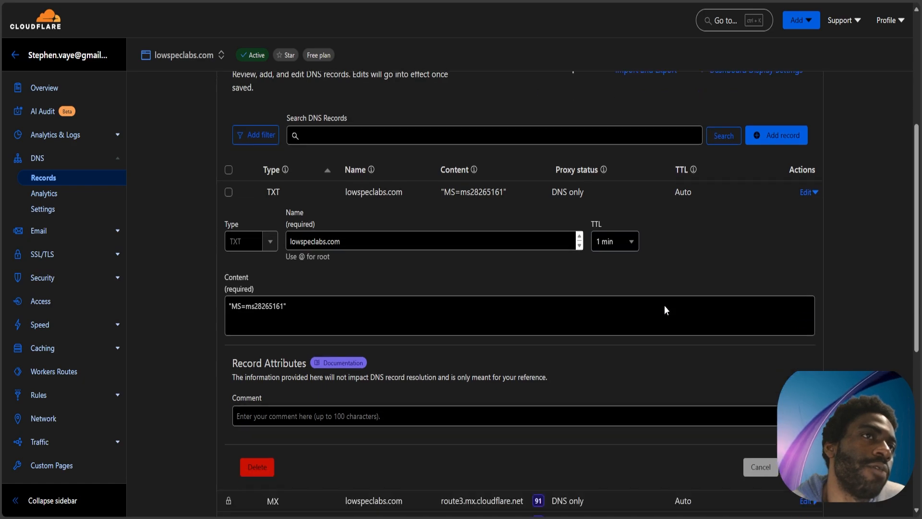
pyautogui.click(796, 404)
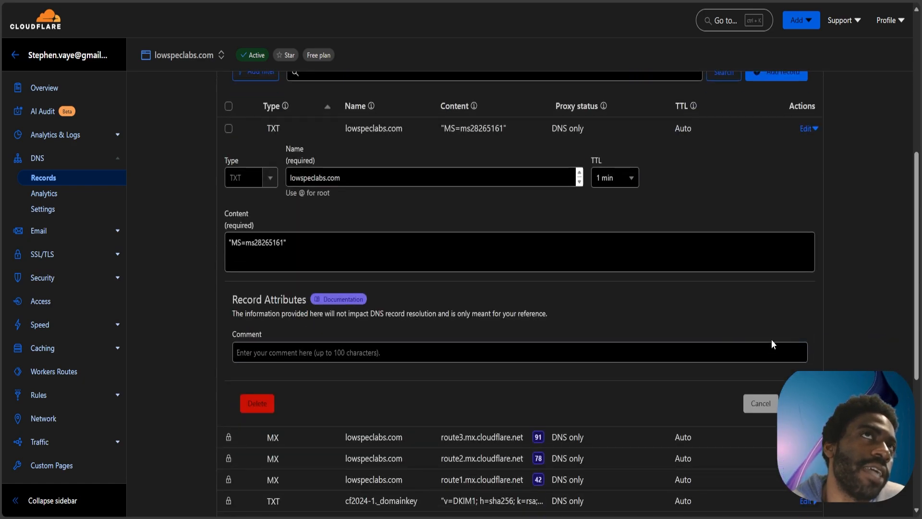
pyautogui.scroll(4, 672, 289)
pyautogui.scroll(-1, 611, 287)
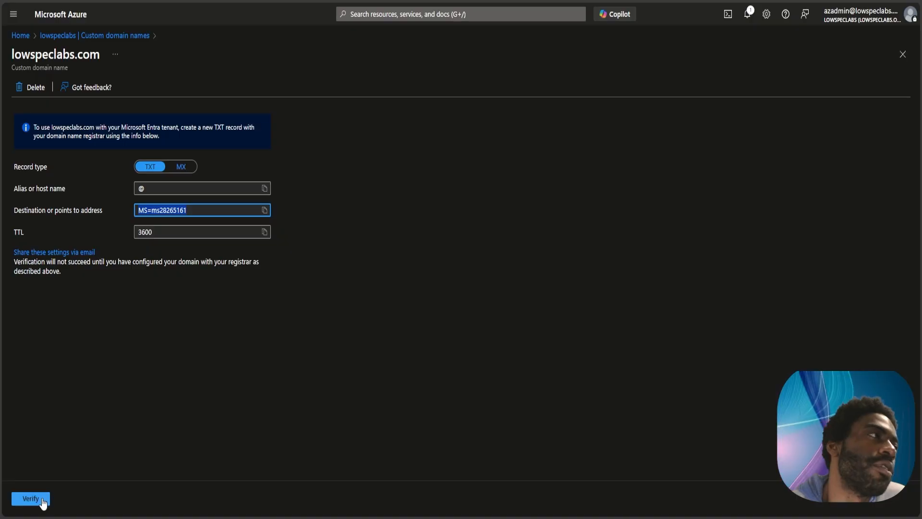
# - Switch back to Azure, verify the lowspeclabs.com domain and refresh the custom domain names list
pyautogui.click(42, 501)
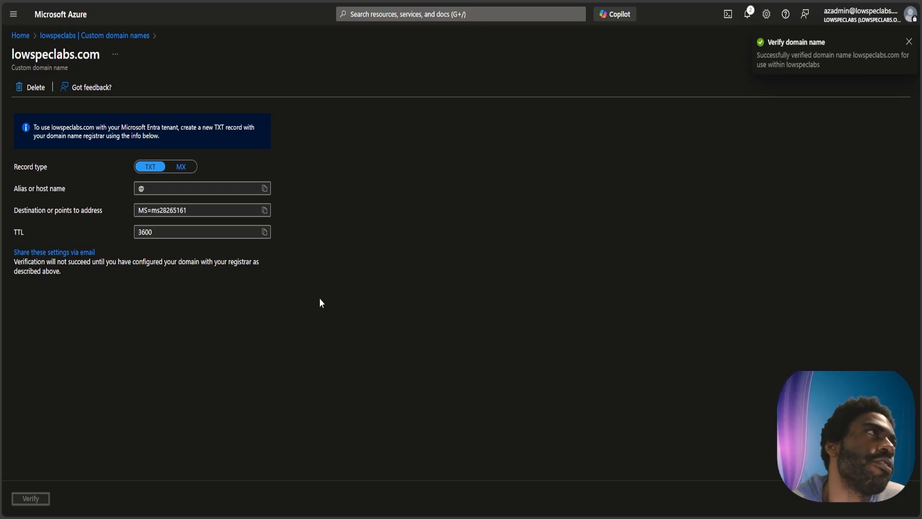
pyautogui.click(116, 37)
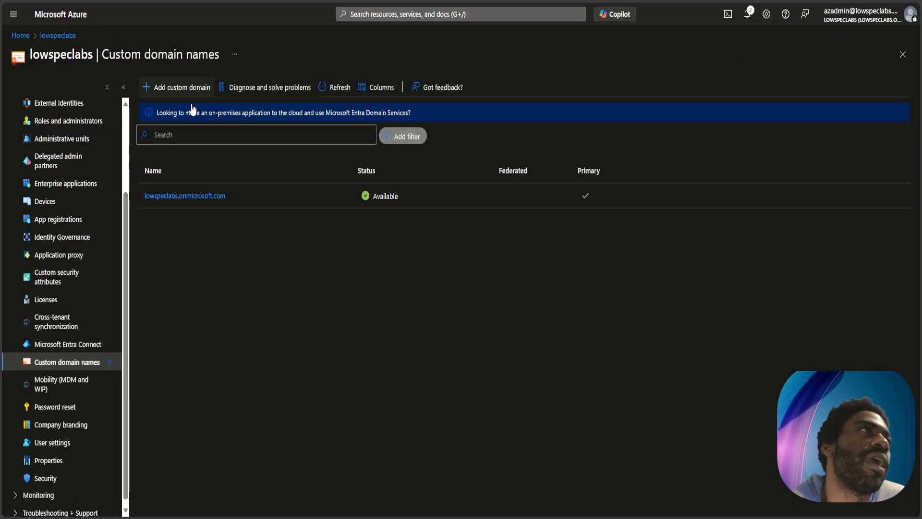
pyautogui.click(339, 89)
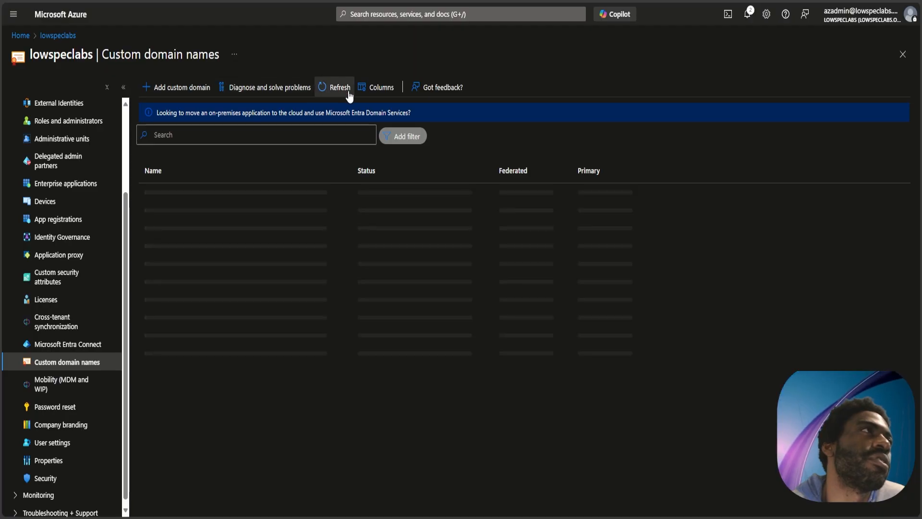
# - Make lowspeclabs.com the tenant's primary domain and return to the custom domain names list
pyautogui.click(187, 197)
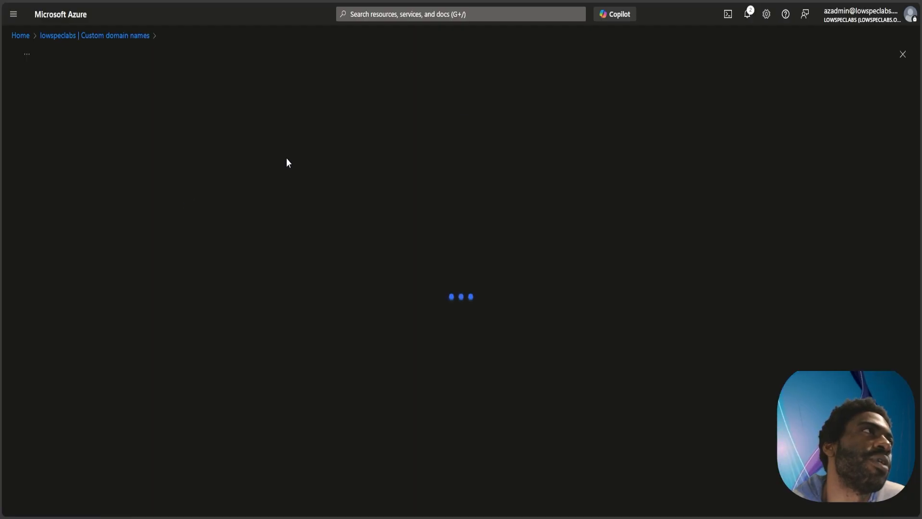
pyautogui.click(52, 93)
pyautogui.click(40, 133)
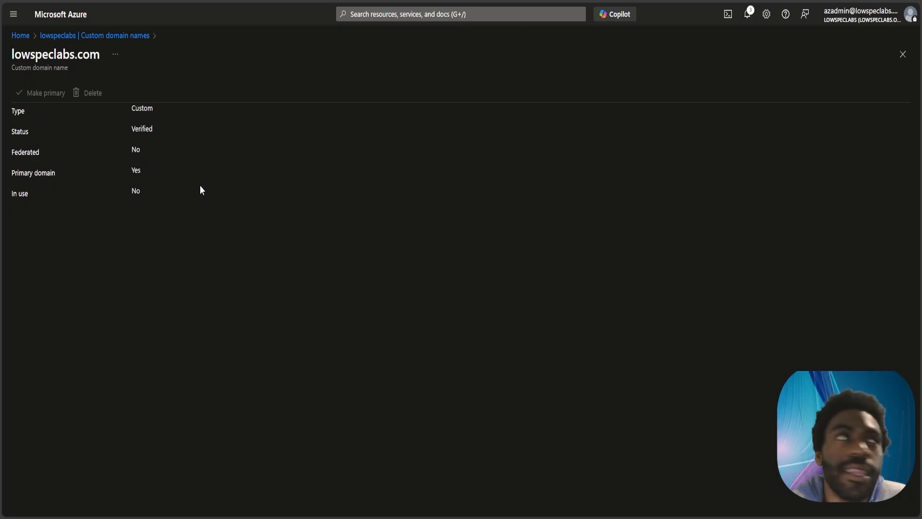
pyautogui.click(52, 37)
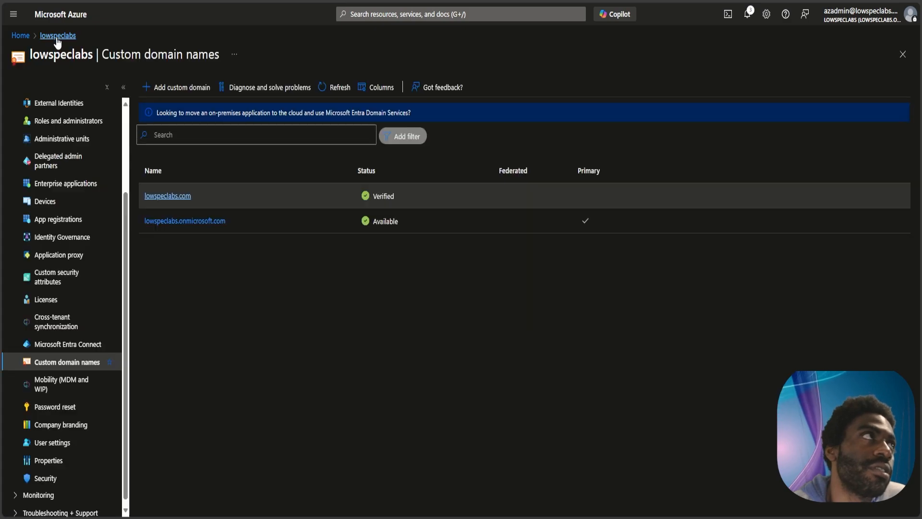
# - Go to the tenant's list of users, open the test1 account and return to the list
pyautogui.click(27, 38)
pyautogui.click(382, 77)
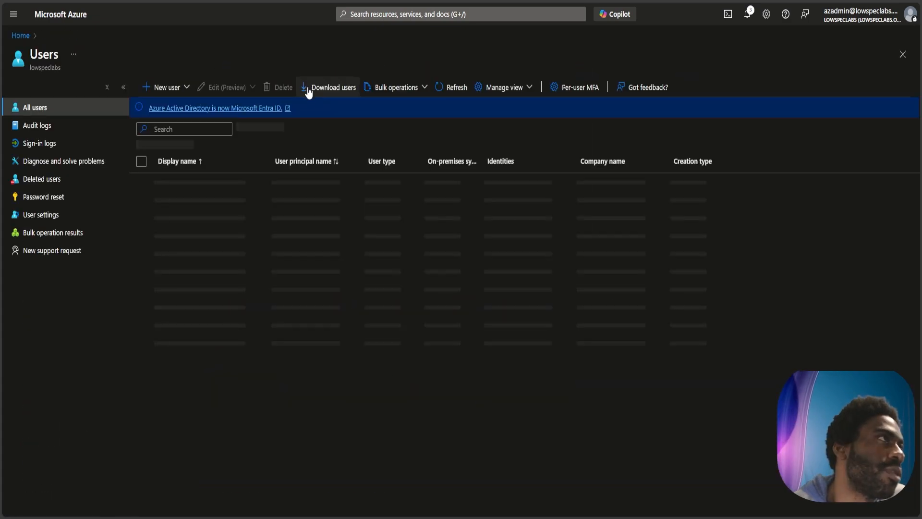
pyautogui.click(178, 202)
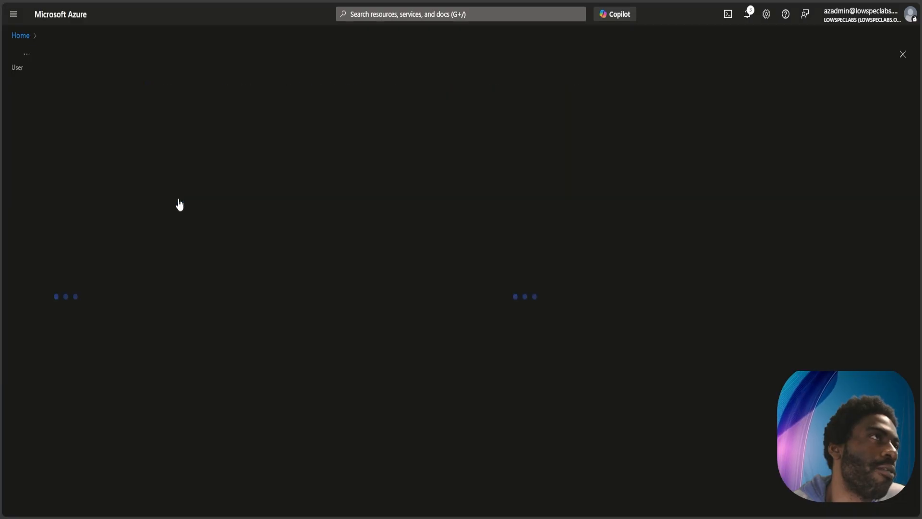
pyautogui.click(41, 36)
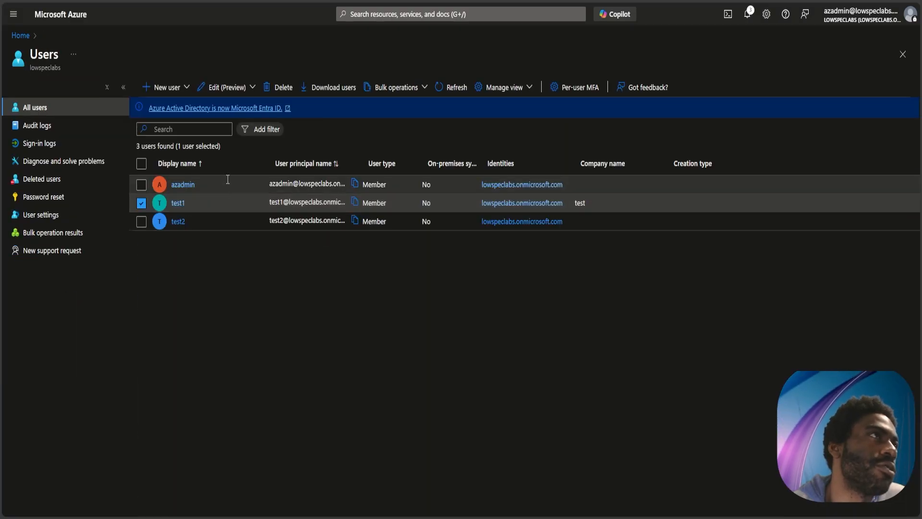
# - Start a new internal user with principal name test3 on the lowspeclabs.com domain and display name test3
pyautogui.click(181, 89)
pyautogui.click(195, 124)
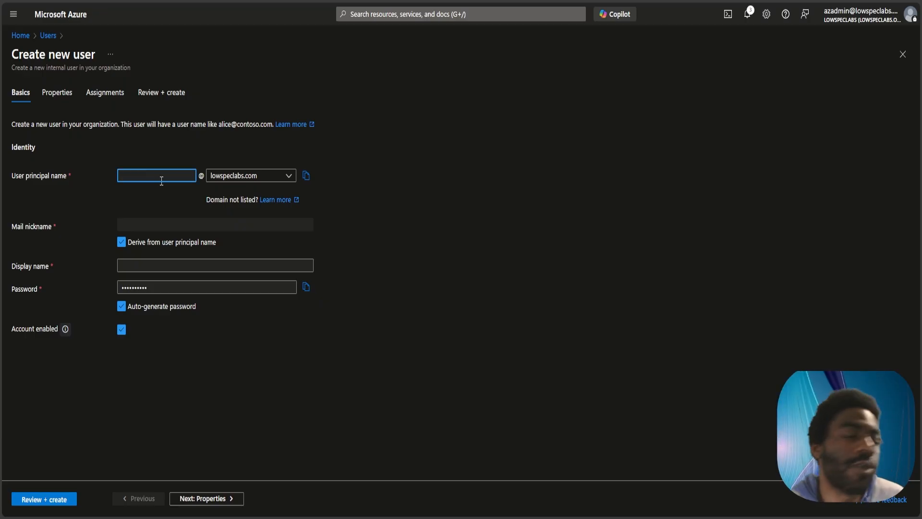
pyautogui.write('test3')
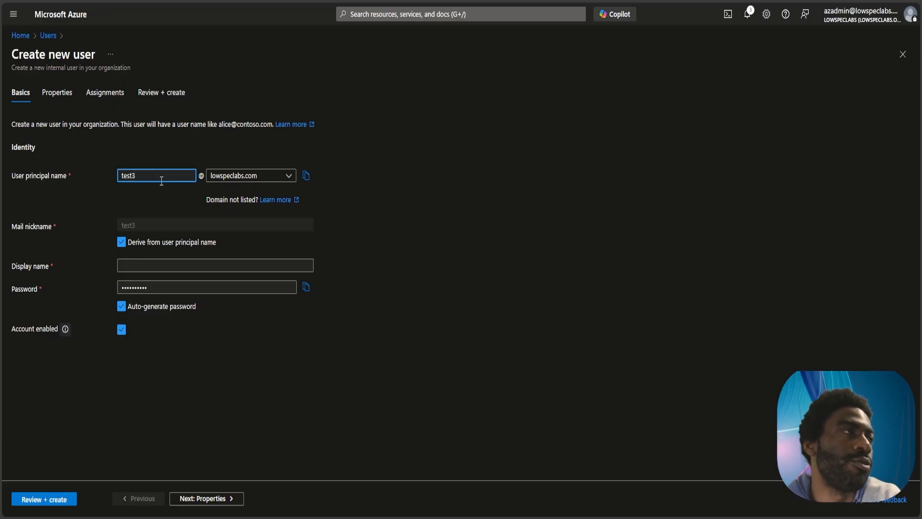
pyautogui.click(241, 176)
pyautogui.click(241, 212)
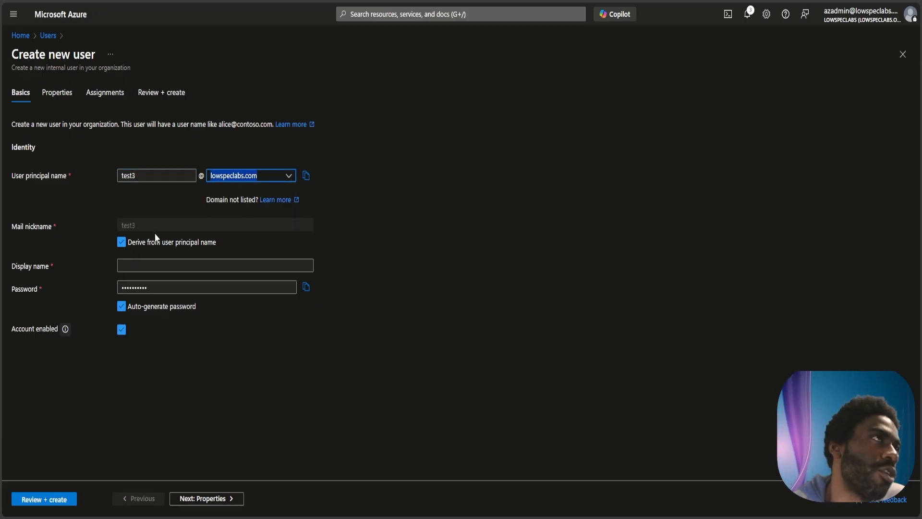
pyautogui.click(158, 263)
pyautogui.write('test3')
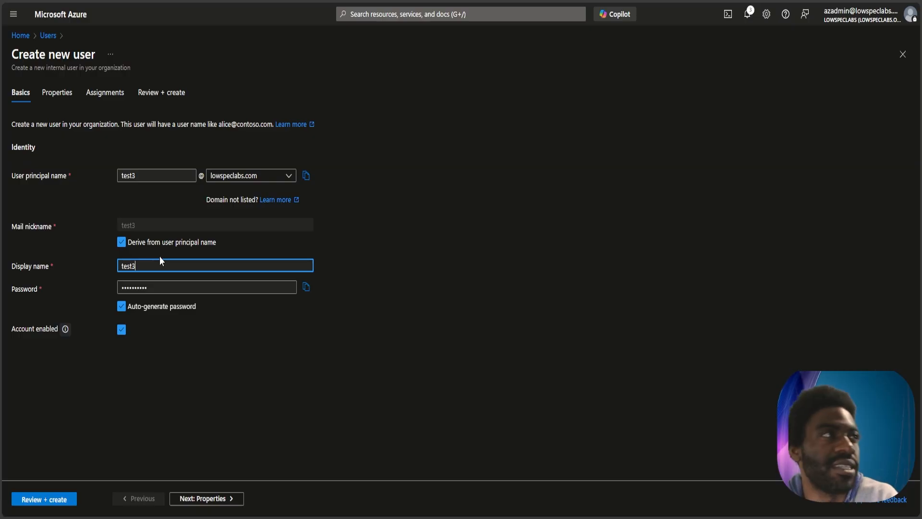
# - Fill in the new user's properties with first name test, last name 1 and test in the job and address fields
pyautogui.click(202, 498)
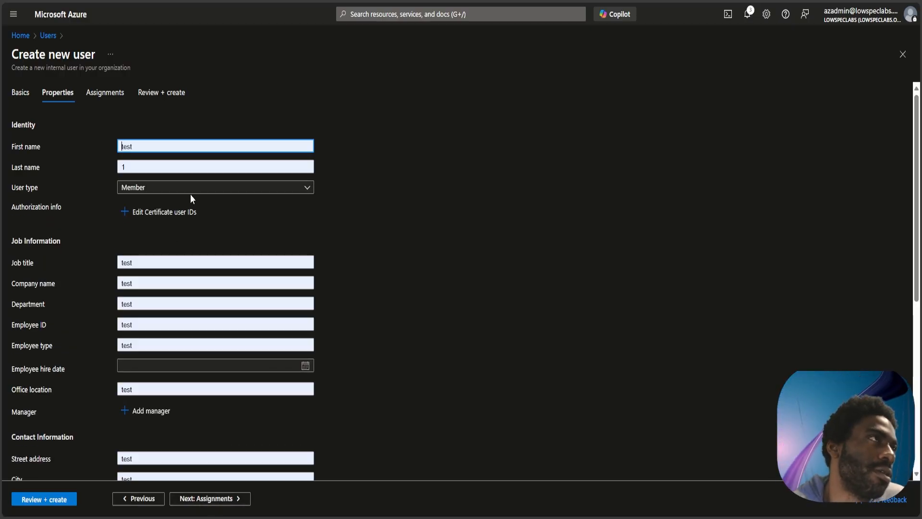
pyautogui.scroll(-6, 318, 434)
pyautogui.click(240, 500)
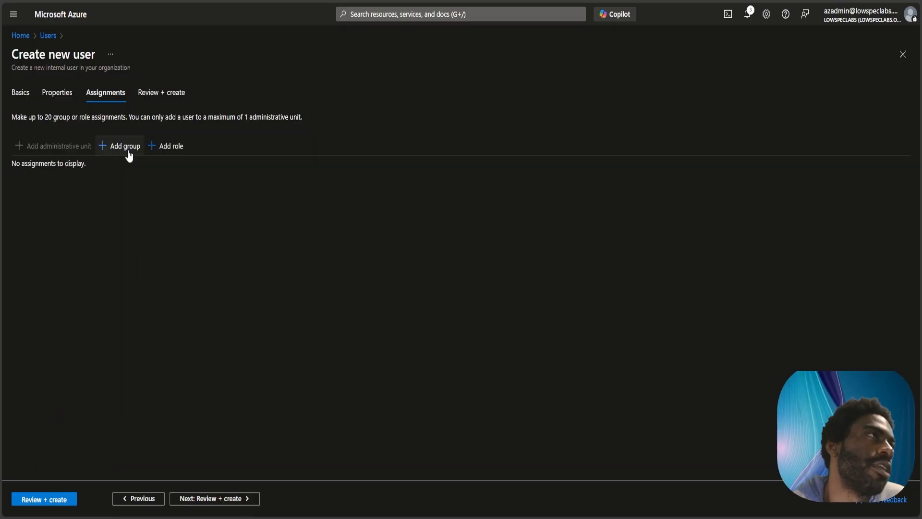
# - Assign the new user to test-group and review the account summary
pyautogui.click(128, 151)
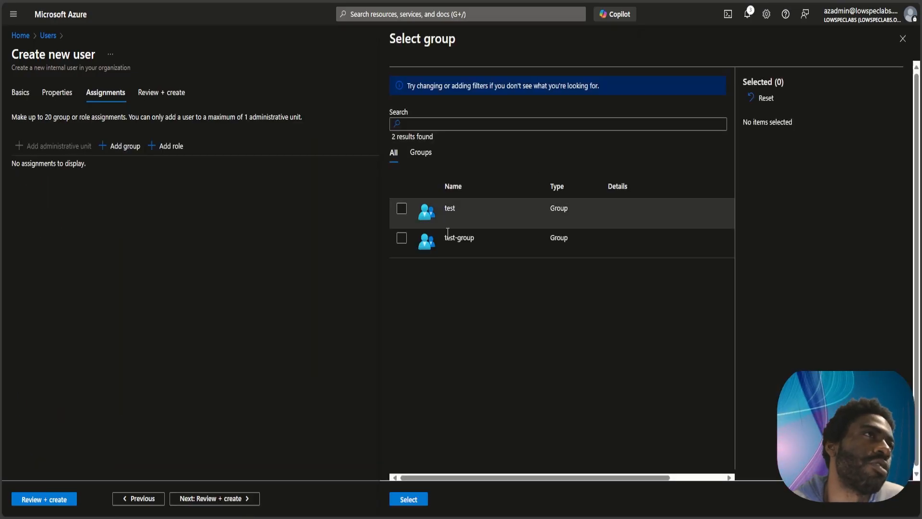
pyautogui.click(448, 235)
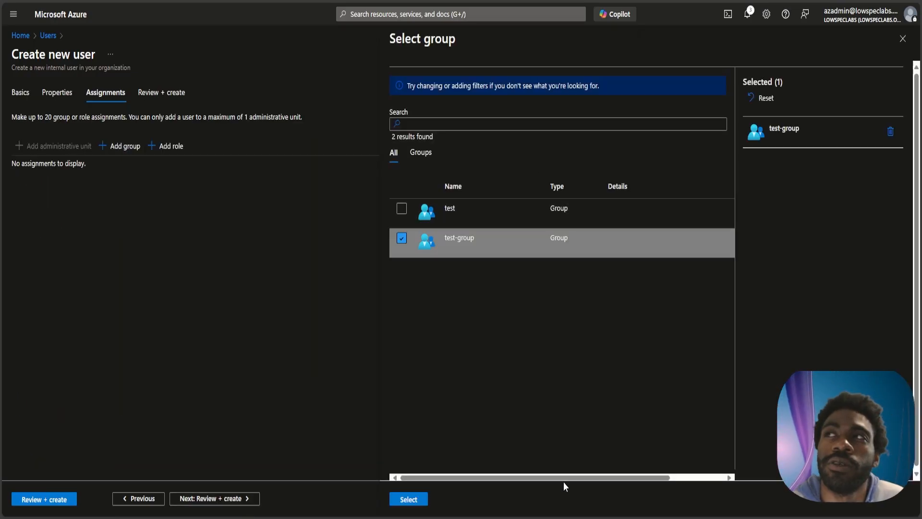
pyautogui.click(409, 499)
pyautogui.click(241, 499)
pyautogui.scroll(-3, 202, 371)
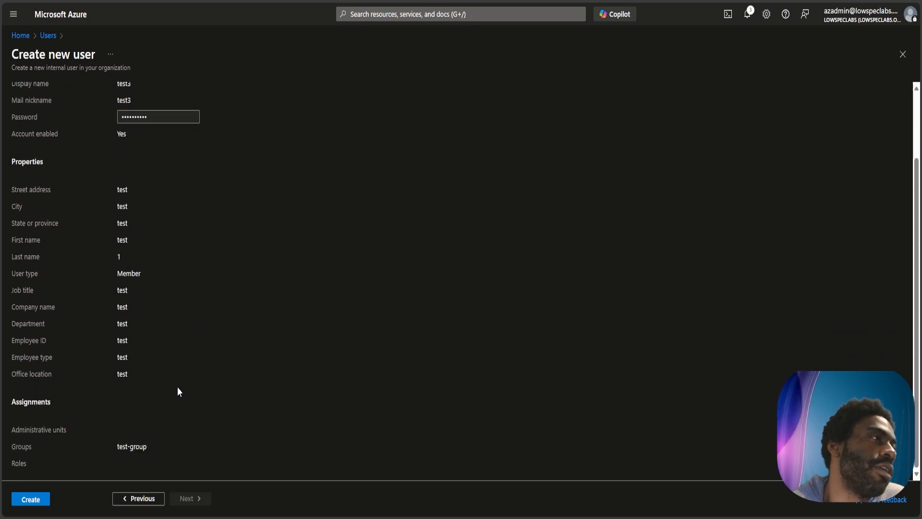